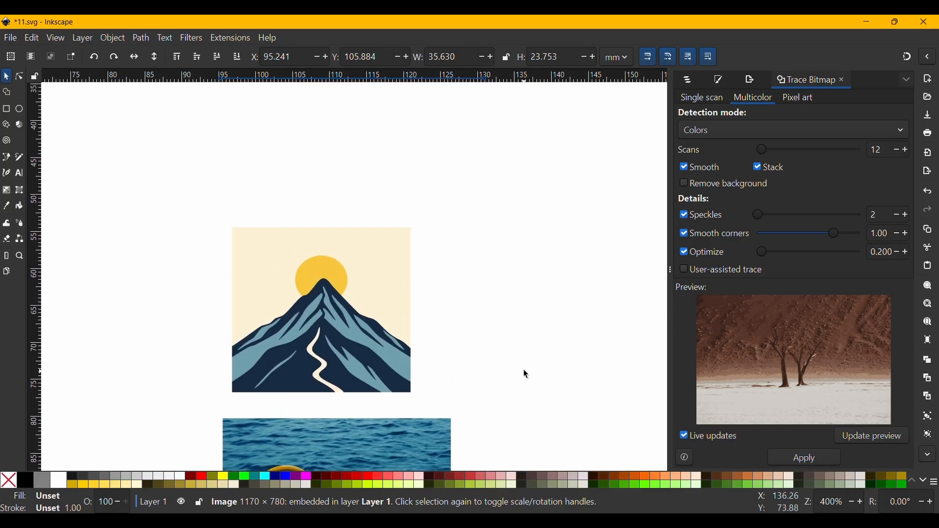
# Trace the desert tree photo in multicolor mode with 7 scans and move the traced group to the right of the original.
pyautogui.click(899, 150)
pyautogui.scroll(-15, 553, 342)
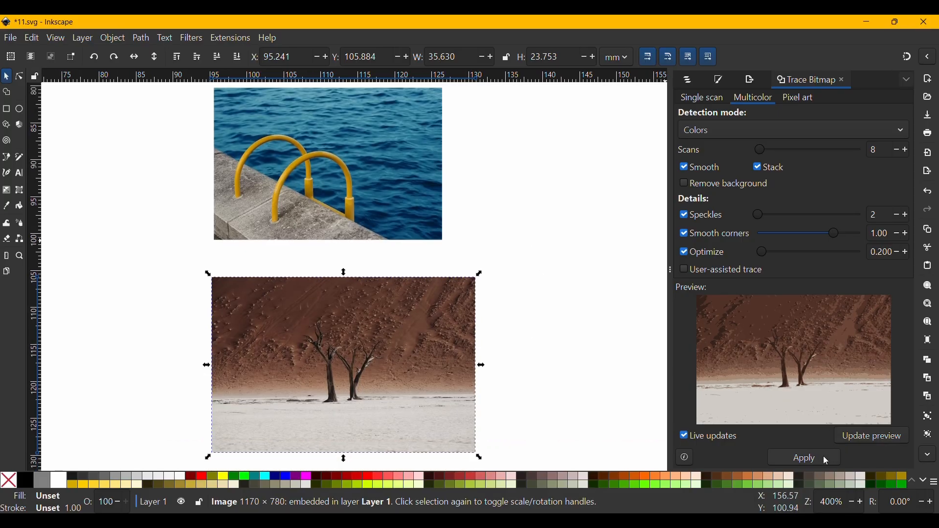
pyautogui.click(896, 151)
pyautogui.click(805, 457)
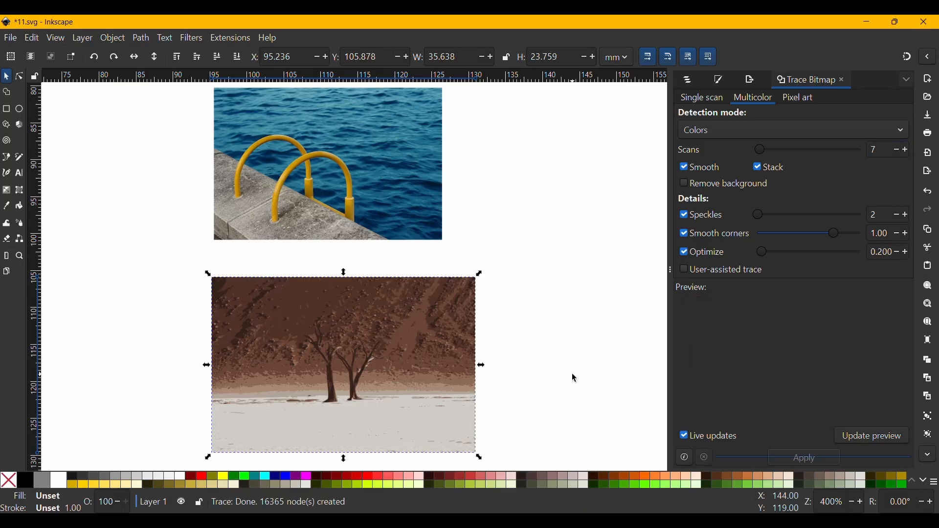
pyautogui.moveTo(542, 369)
pyautogui.mouseDown()
pyautogui.moveTo(436, 328)
pyautogui.moveTo(307, 319)
pyautogui.mouseUp()
pyautogui.moveTo(219, 348)
pyautogui.mouseDown()
pyautogui.moveTo(403, 360)
pyautogui.moveTo(501, 360)
pyautogui.moveTo(519, 351)
pyautogui.moveTo(492, 337)
pyautogui.mouseUp()
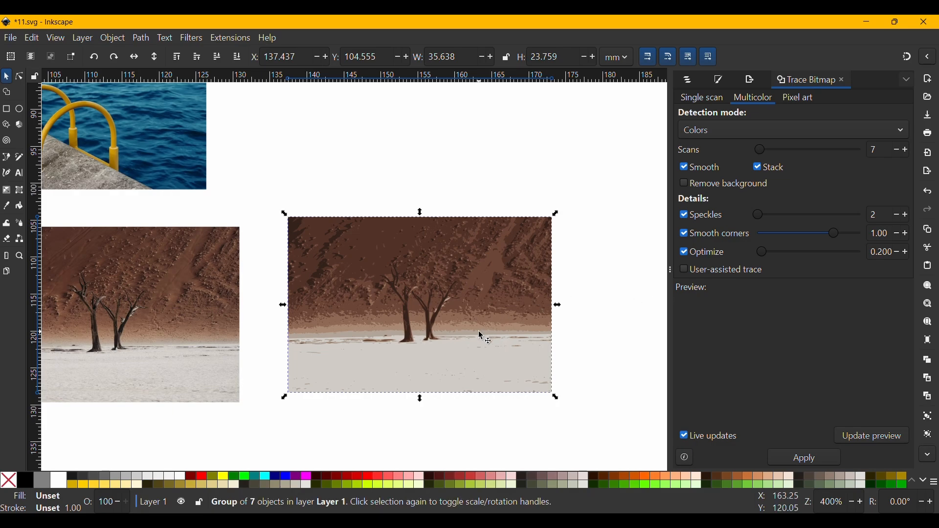
# Examine the traced desert image up close and compare its detail with the original photo.
pyautogui.press('+')
pyautogui.press('+')
pyautogui.press('+')
pyautogui.press('+')
pyautogui.press('+')
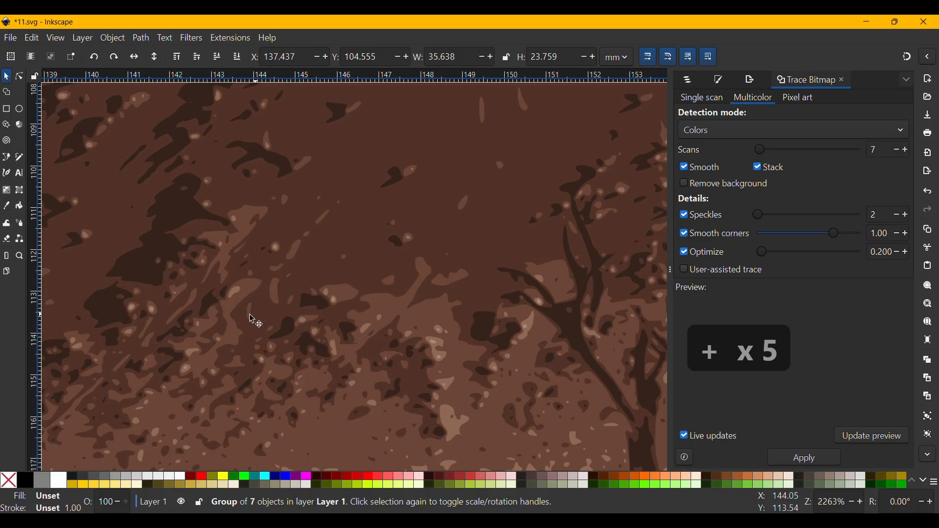
pyautogui.moveTo(201, 317); pyautogui.dragTo(355, 326)
pyautogui.moveTo(196, 393); pyautogui.dragTo(314, 229)
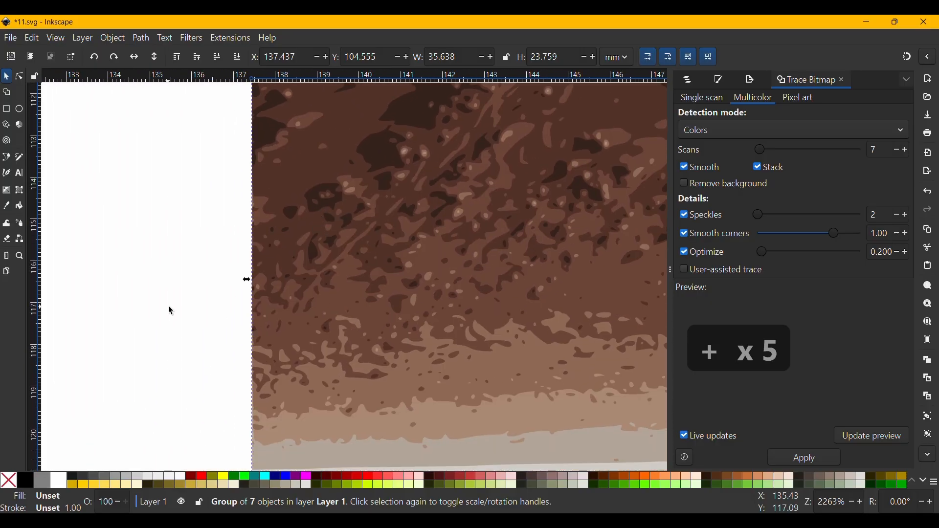
pyautogui.moveTo(170, 310); pyautogui.dragTo(434, 337)
pyautogui.moveTo(189, 329); pyautogui.dragTo(375, 348)
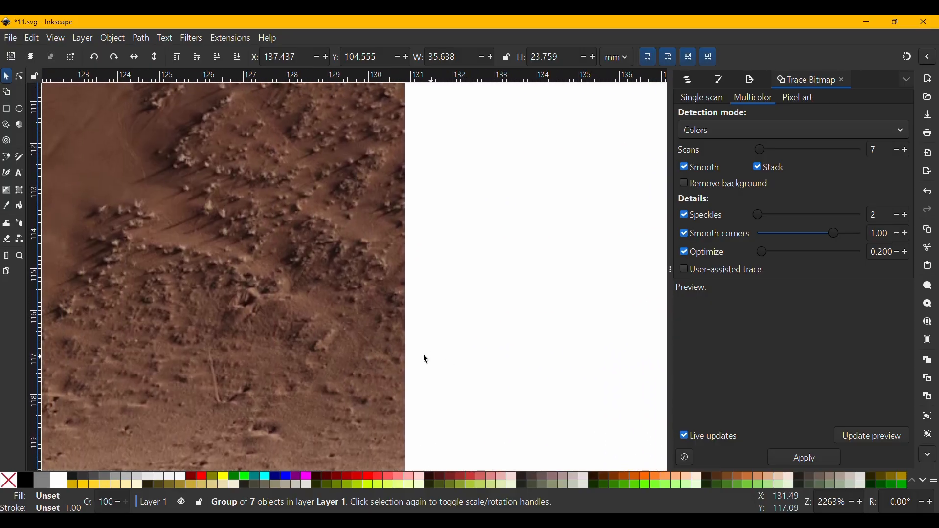
pyautogui.moveTo(182, 311); pyautogui.dragTo(395, 326)
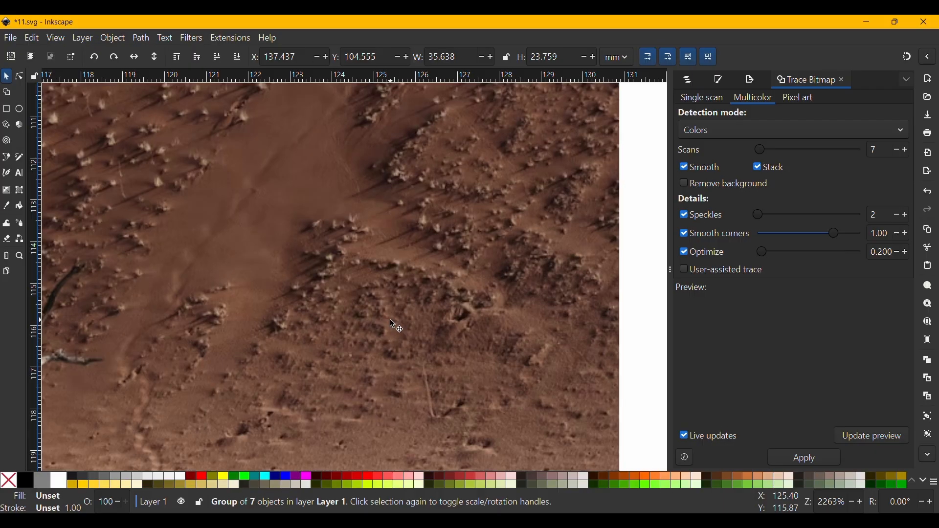
pyautogui.press('-')
pyautogui.press('-')
pyautogui.press('-')
pyautogui.press('-')
pyautogui.press('-')
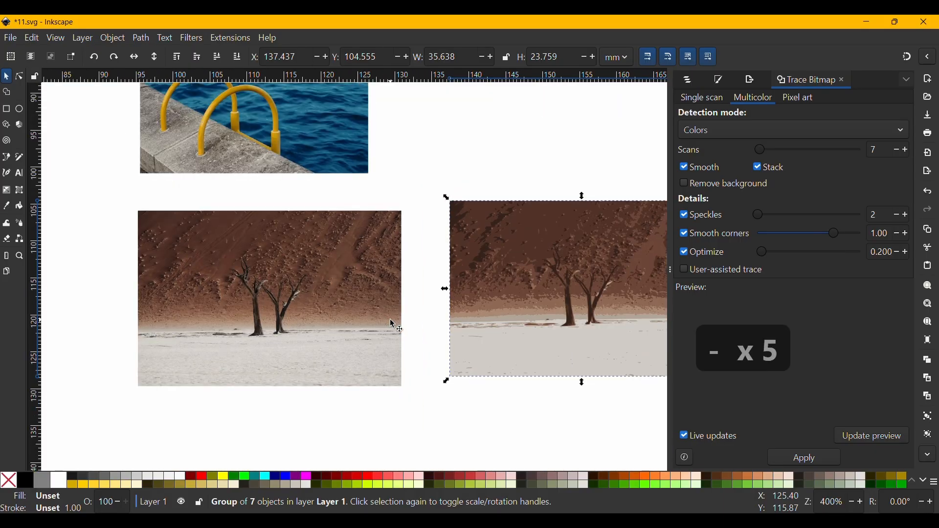
pyautogui.press('-')
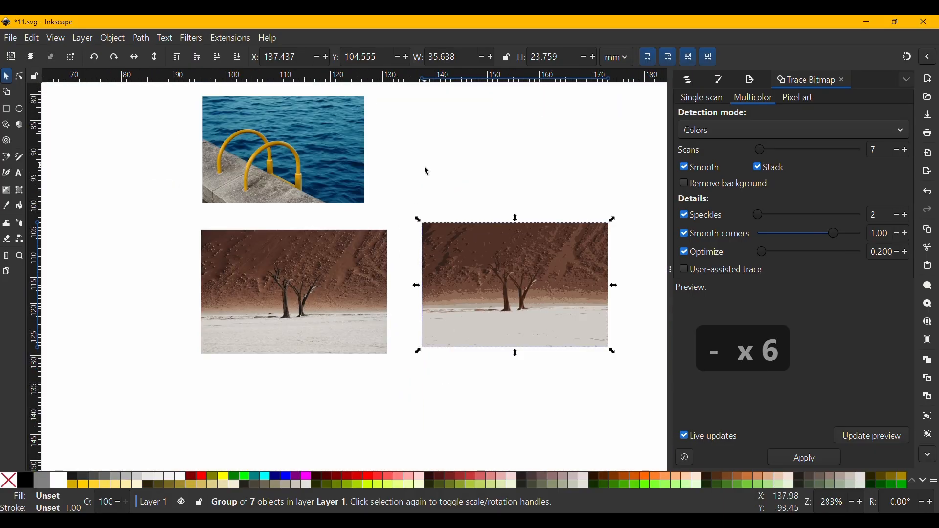
# Trace the pool ladder photo in multicolor mode with 17 scans and place the traced group to the right of the original.
pyautogui.moveTo(426, 170); pyautogui.dragTo(412, 277)
pyautogui.moveTo(384, 215); pyautogui.dragTo(393, 236)
pyautogui.click(322, 273)
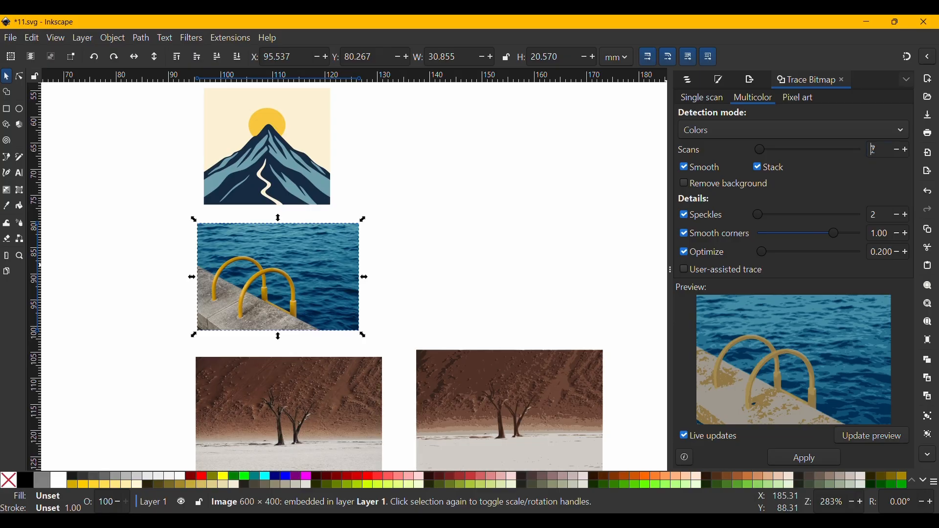
pyautogui.write('1')
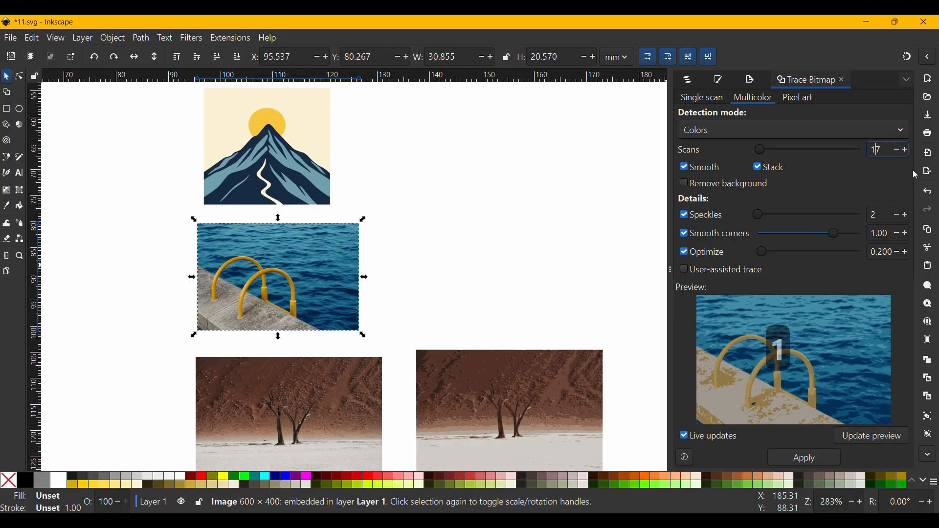
pyautogui.click(803, 463)
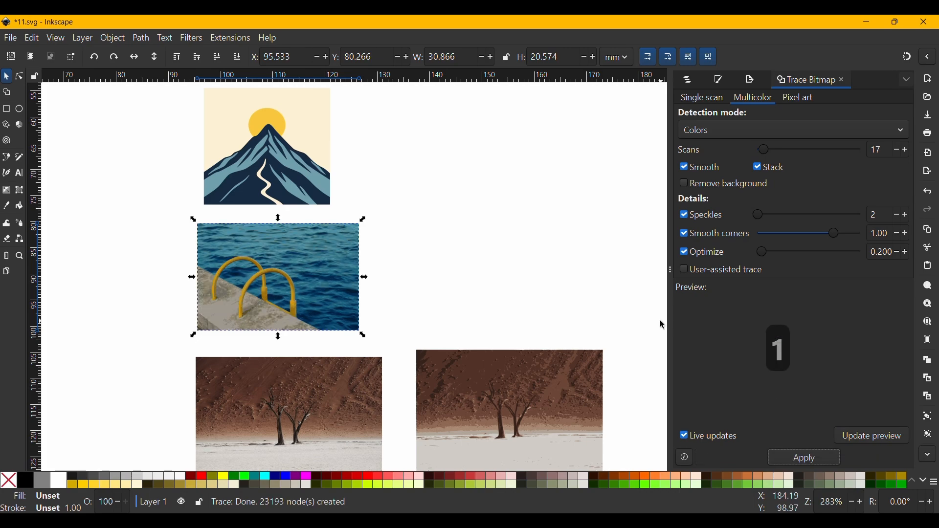
pyautogui.moveTo(342, 294); pyautogui.dragTo(496, 284)
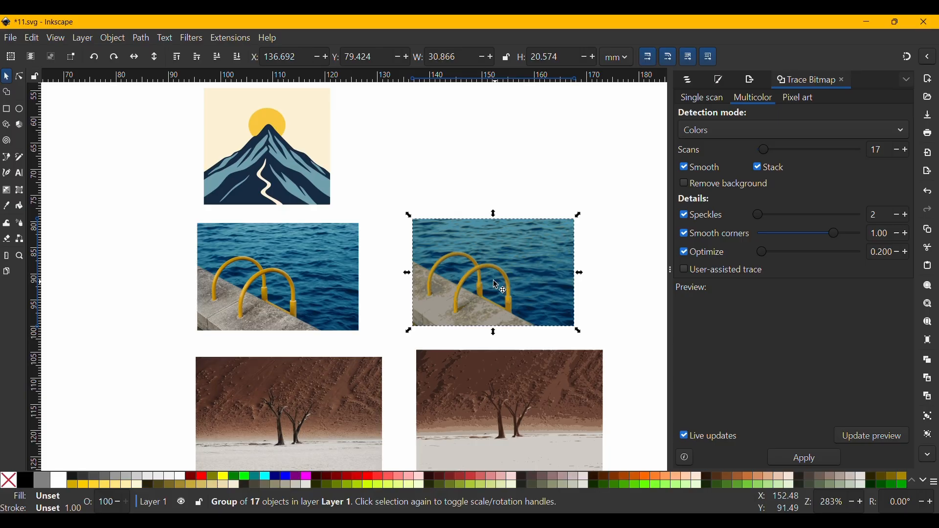
pyautogui.click(13, 43)
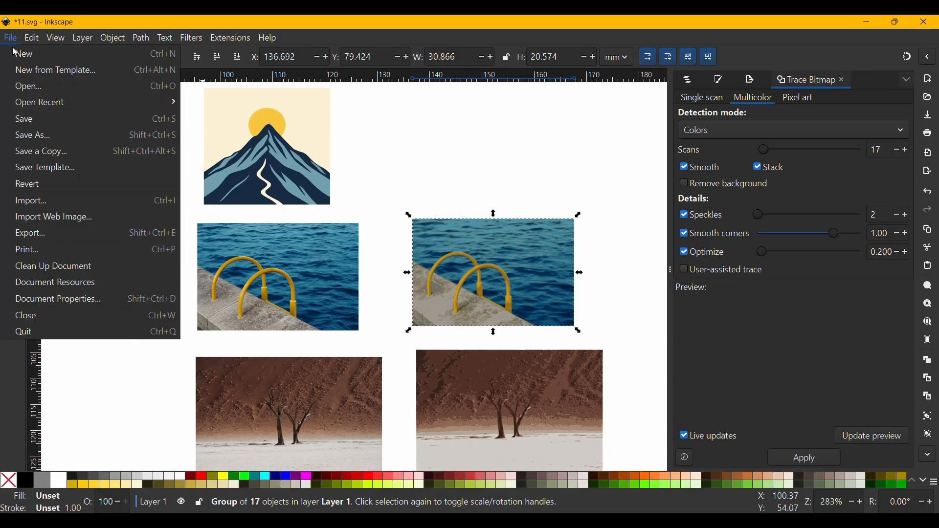
pyautogui.click(37, 200)
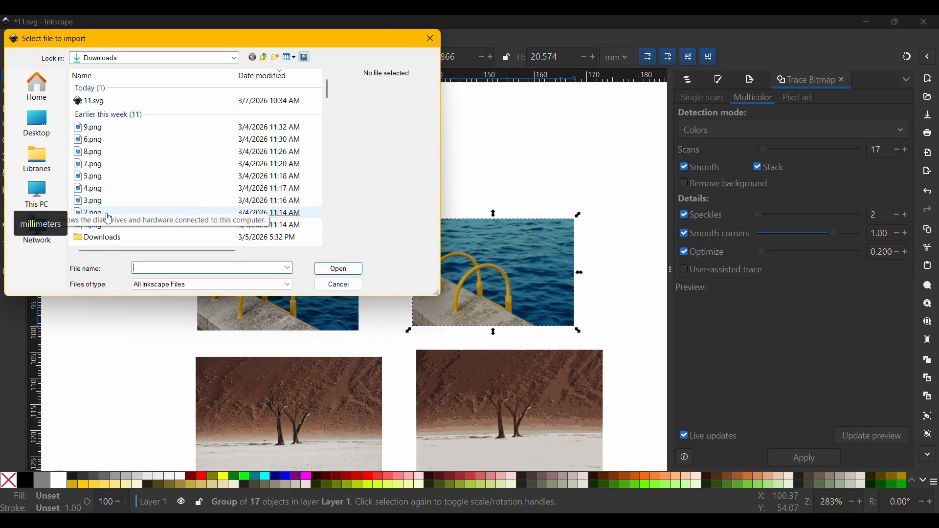
pyautogui.click(327, 285)
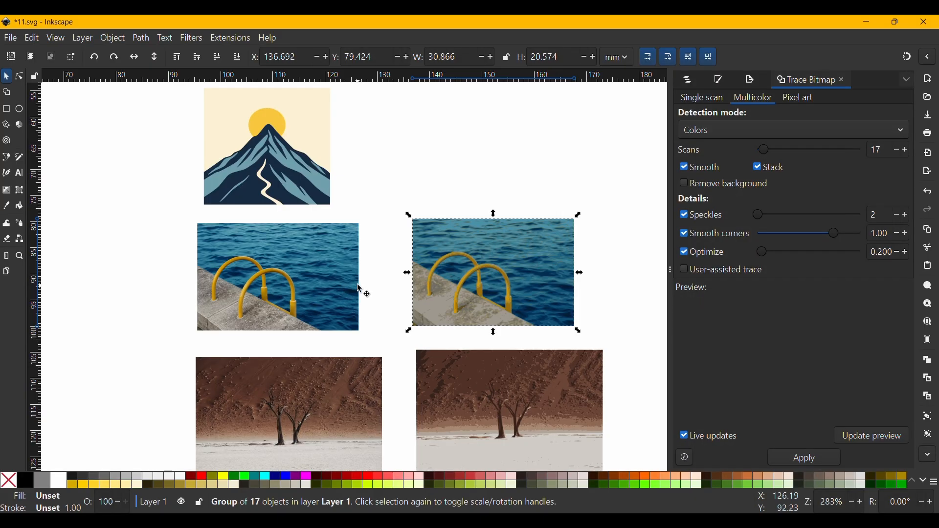
# Select the mountain illustration and set its multicolor trace to 2 scans.
pyautogui.scroll(2, 387, 254)
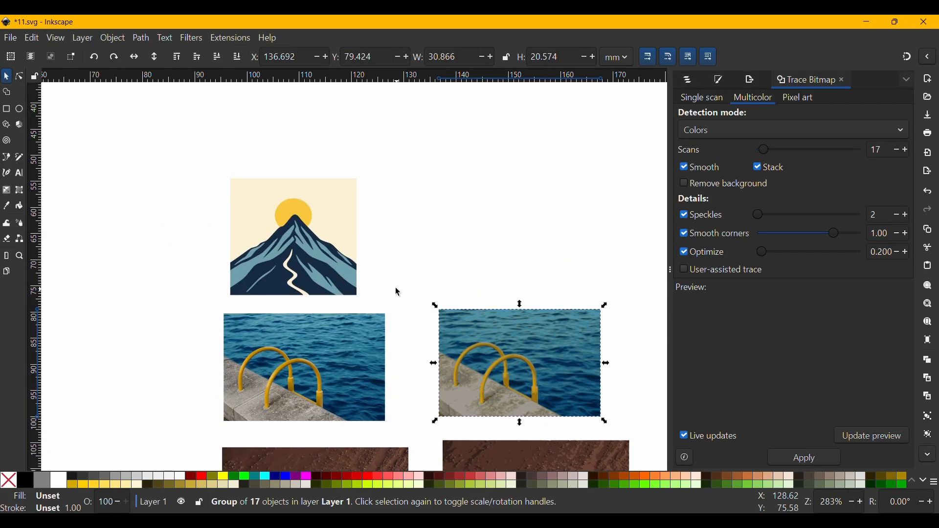
pyautogui.scroll(1, 345, 272)
pyautogui.press('+')
pyautogui.press('+')
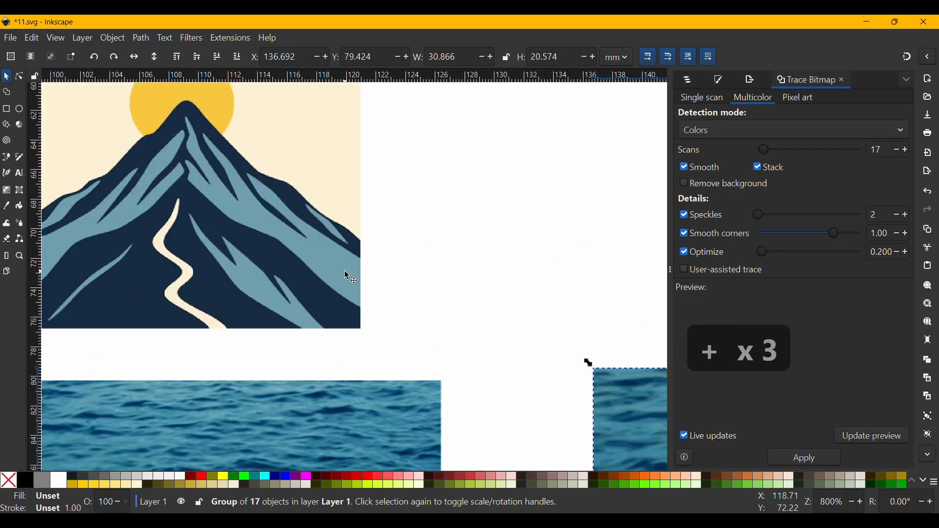
pyautogui.moveTo(317, 255)
pyautogui.mouseDown()
pyautogui.moveTo(424, 389)
pyautogui.moveTo(440, 325)
pyautogui.mouseUp()
pyautogui.click(428, 306)
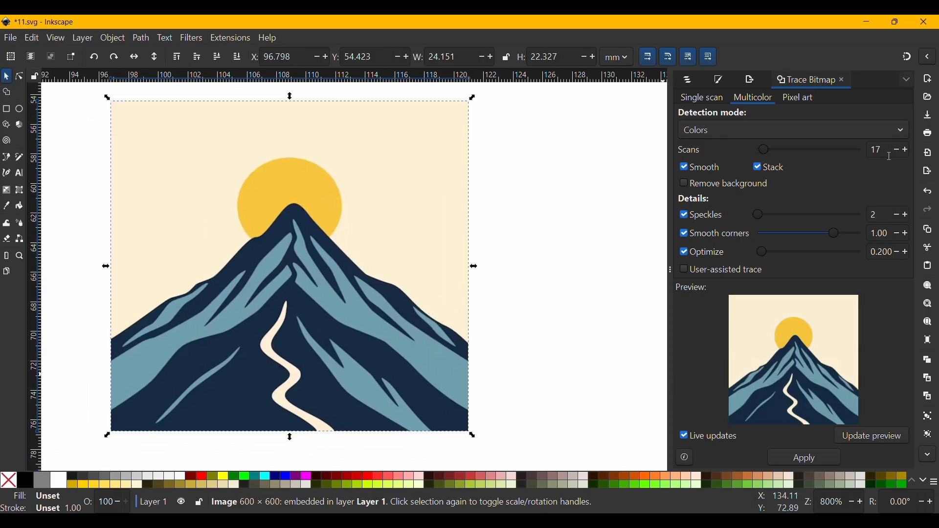
pyautogui.moveTo(886, 149); pyautogui.dragTo(870, 150)
pyautogui.write('1')
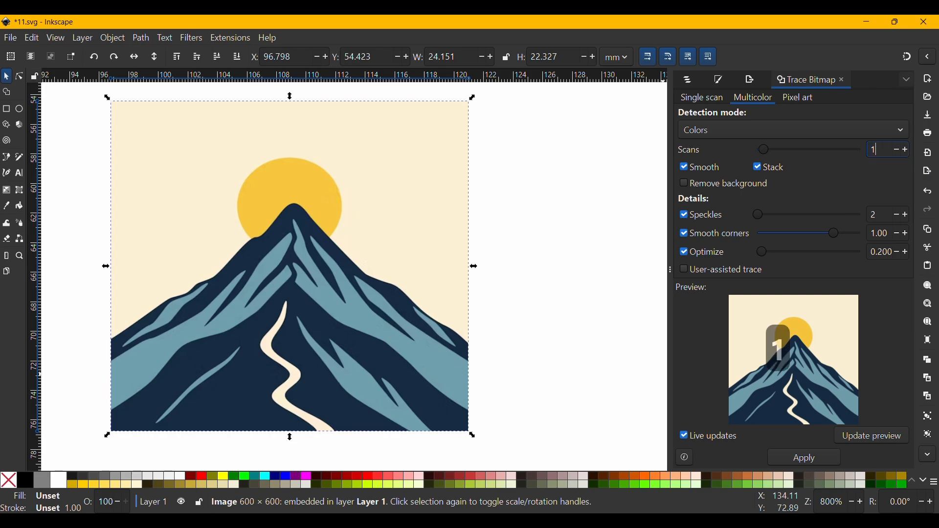
pyautogui.press('Return')
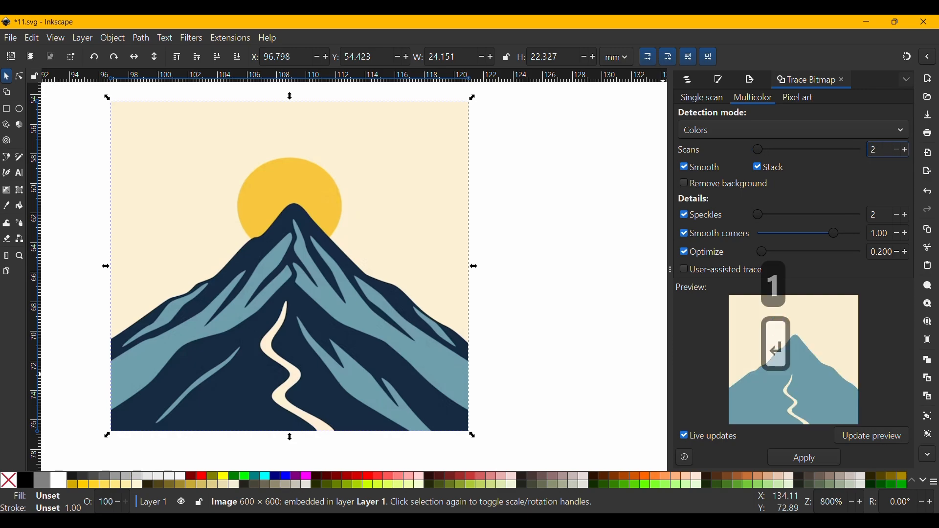
pyautogui.moveTo(575, 260); pyautogui.dragTo(584, 272)
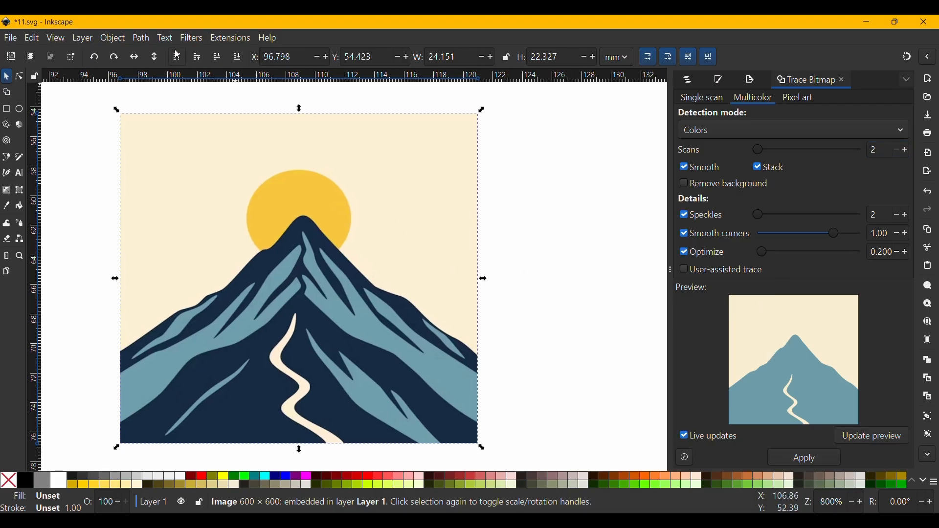
# Trace the mountain illustration as a single scan using brightness cutoff detection.
pyautogui.click(143, 43)
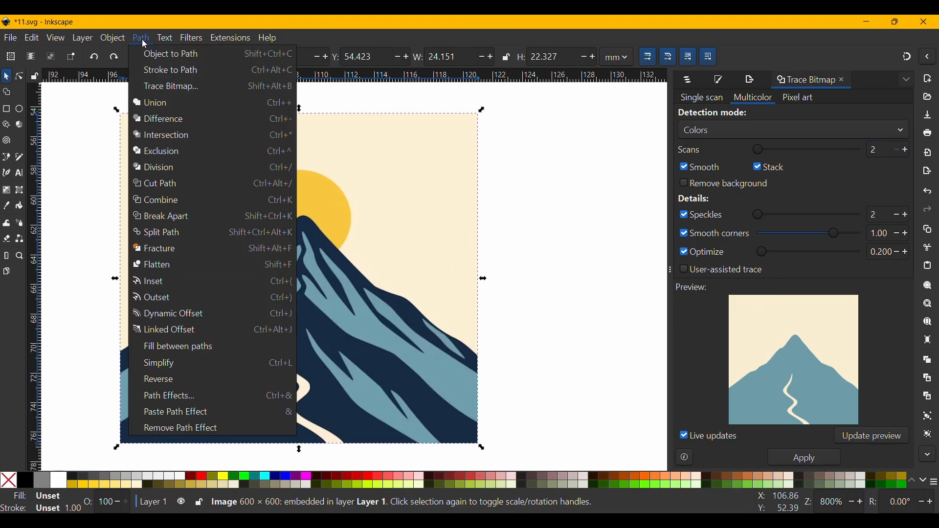
pyautogui.click(154, 88)
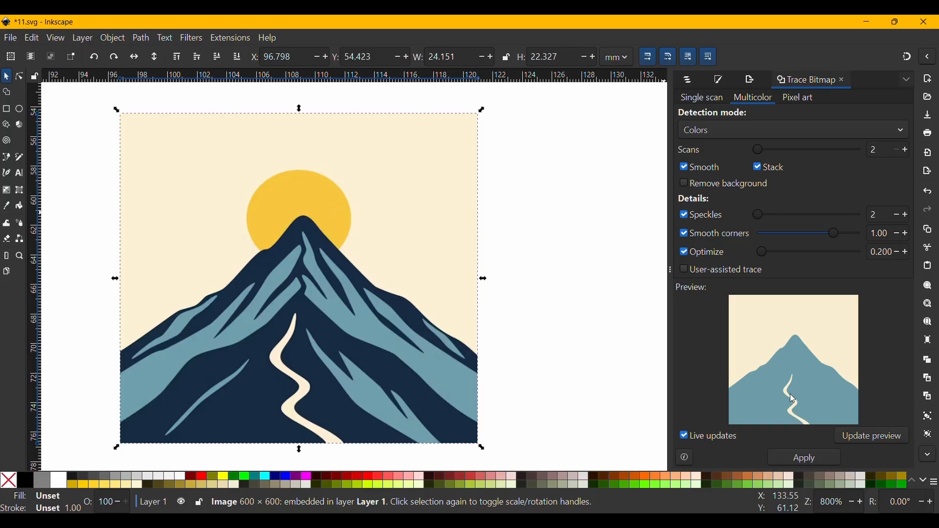
pyautogui.click(697, 439)
pyautogui.click(705, 97)
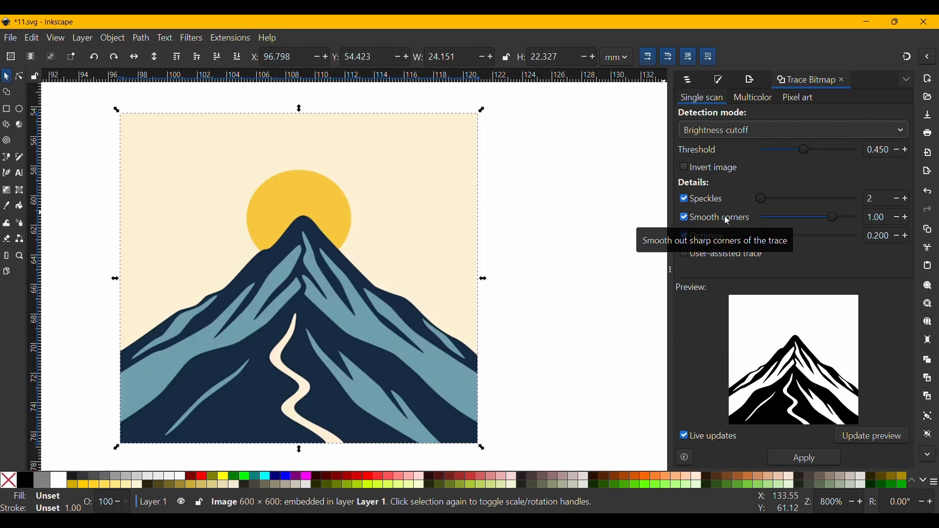
pyautogui.click(808, 458)
# Move the black traced mountain path off the illustration to the empty area on its right.
pyautogui.moveTo(618, 415); pyautogui.dragTo(475, 367)
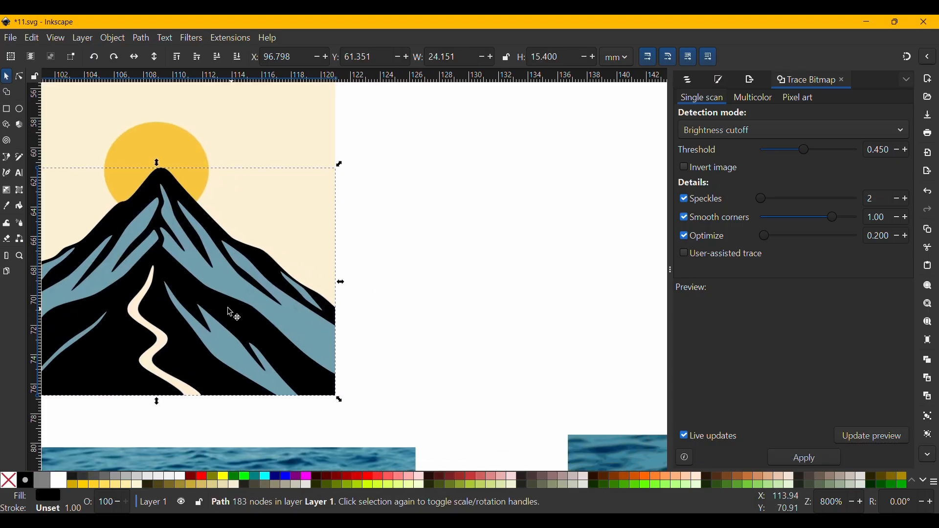
pyautogui.moveTo(119, 289)
pyautogui.mouseDown()
pyautogui.moveTo(385, 244)
pyautogui.moveTo(486, 244)
pyautogui.moveTo(502, 287)
pyautogui.mouseUp()
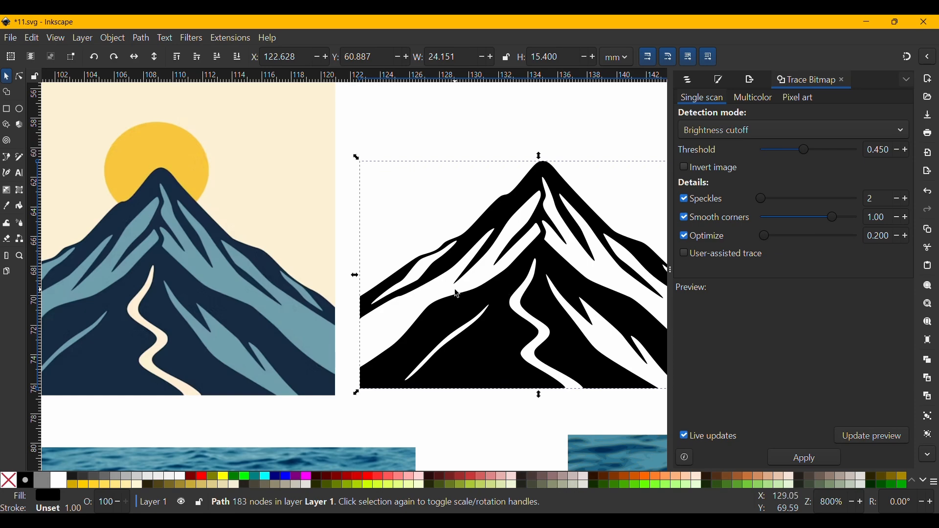
pyautogui.moveTo(512, 327); pyautogui.dragTo(409, 325)
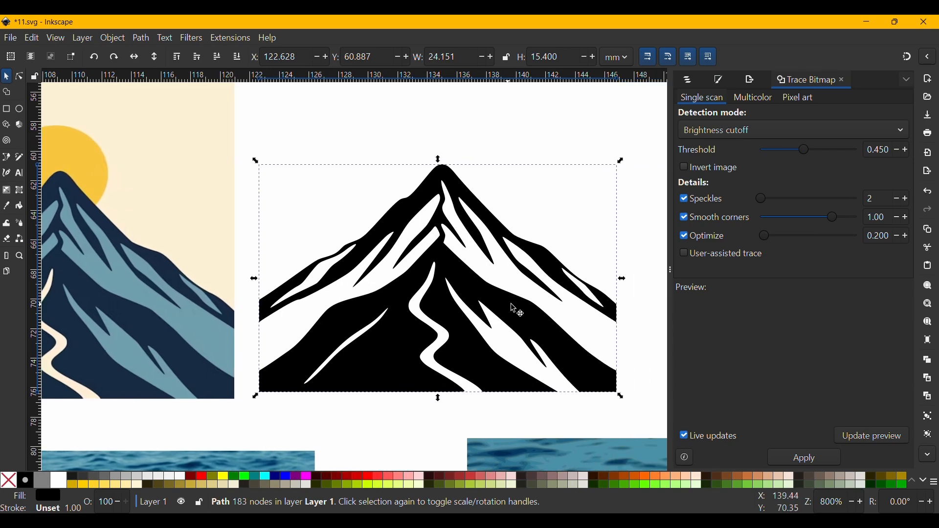
# Recolor the traced mountain path with a dark red fill.
pyautogui.press('Escape')
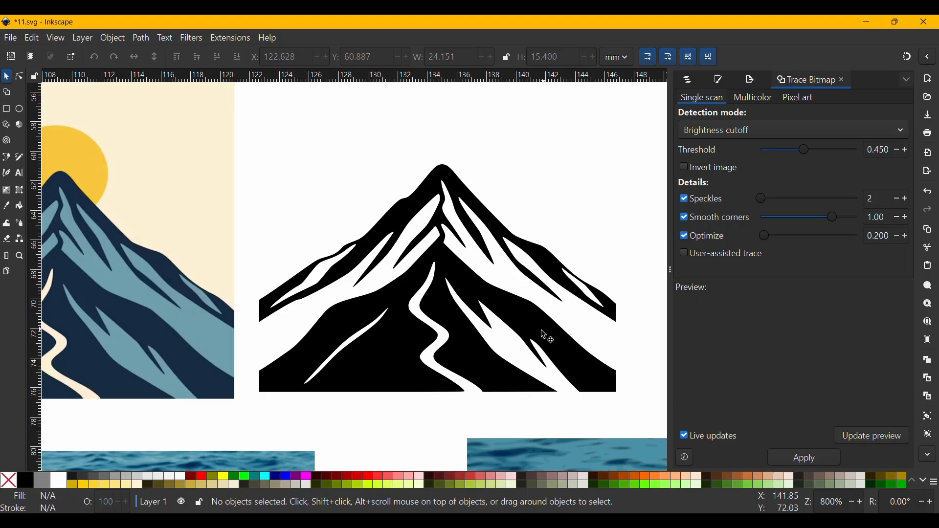
pyautogui.click(469, 347)
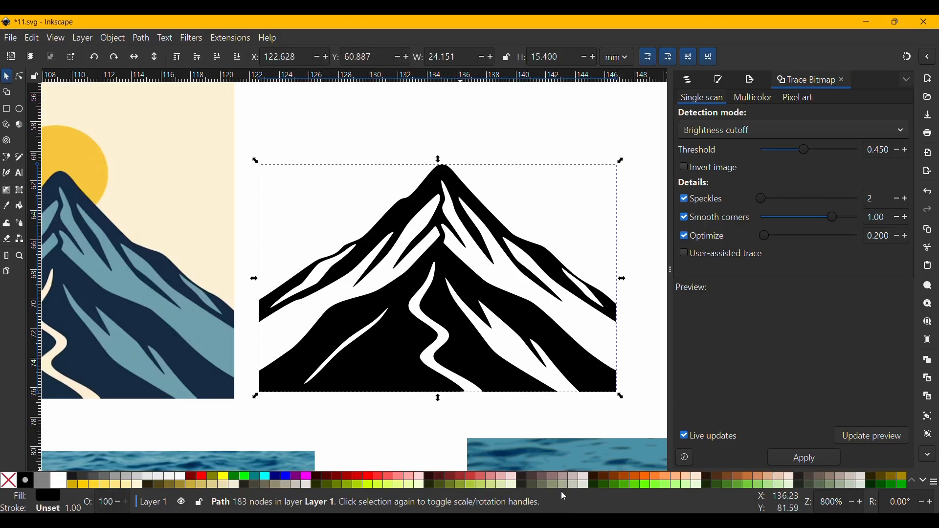
pyautogui.click(465, 479)
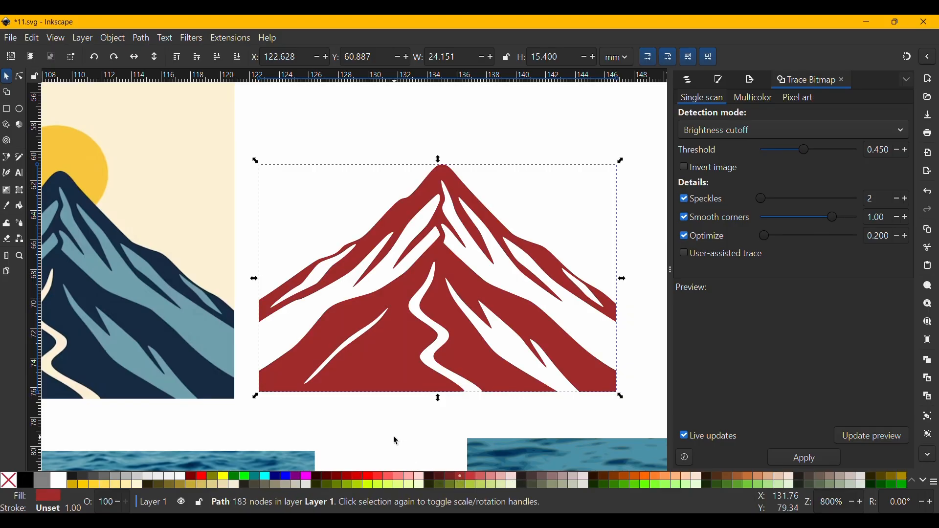
# Trace the photo of the sea and yellow handrails in multicolor by colors with 17 scans.
pyautogui.moveTo(395, 421); pyautogui.dragTo(530, 137)
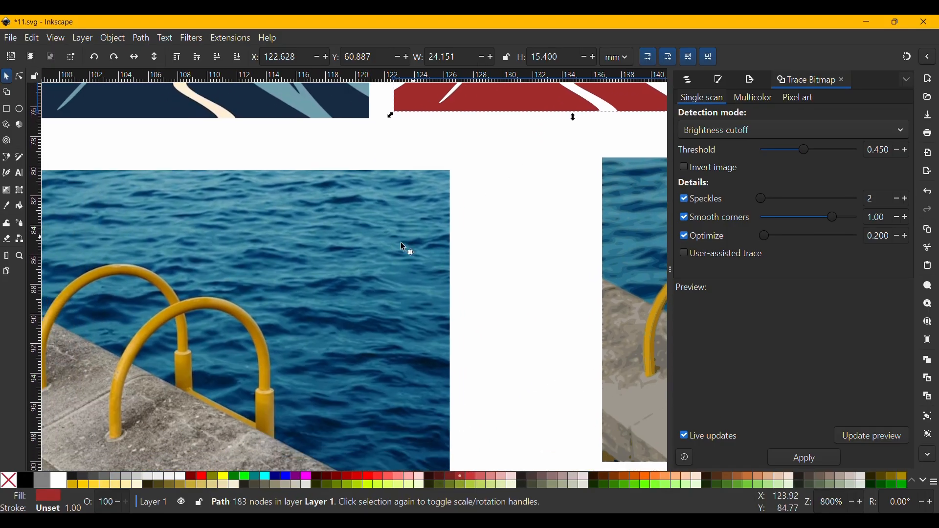
pyautogui.click(344, 283)
pyautogui.moveTo(345, 317); pyautogui.dragTo(421, 285)
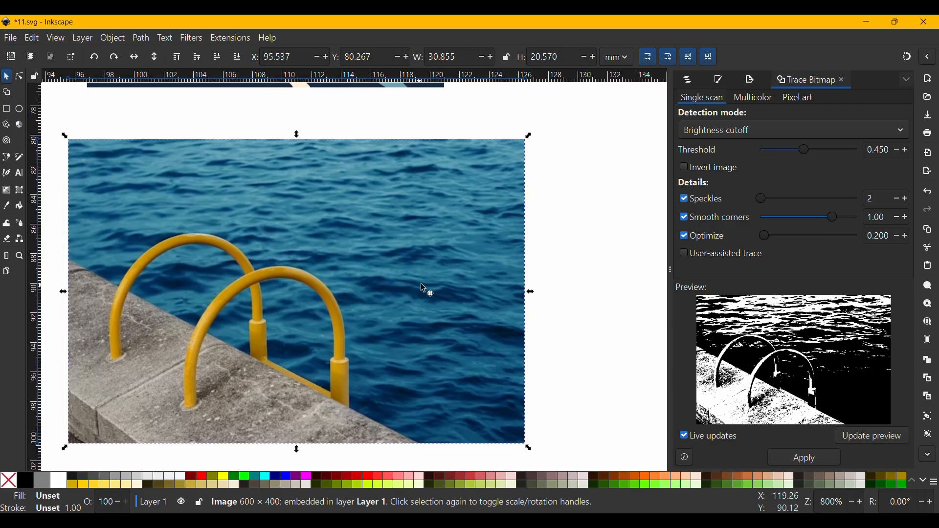
pyautogui.click(760, 99)
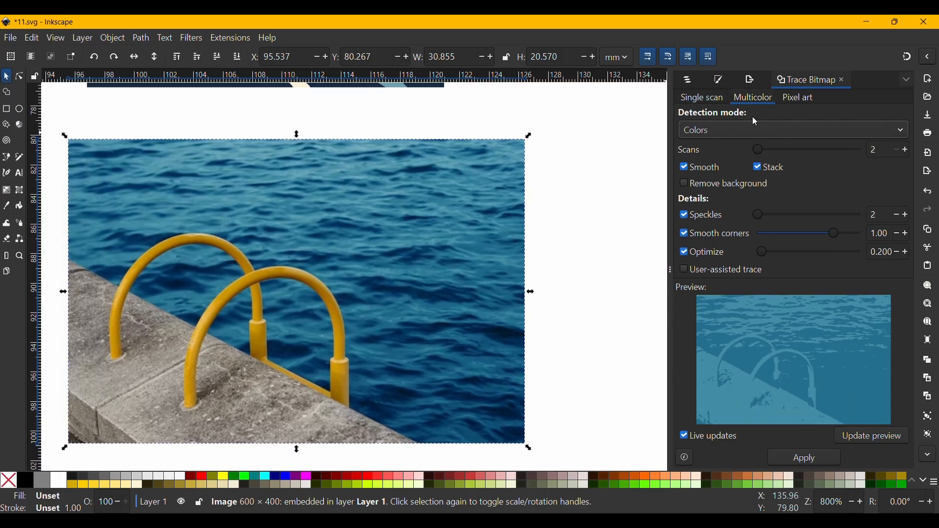
pyautogui.doubleClick(883, 151)
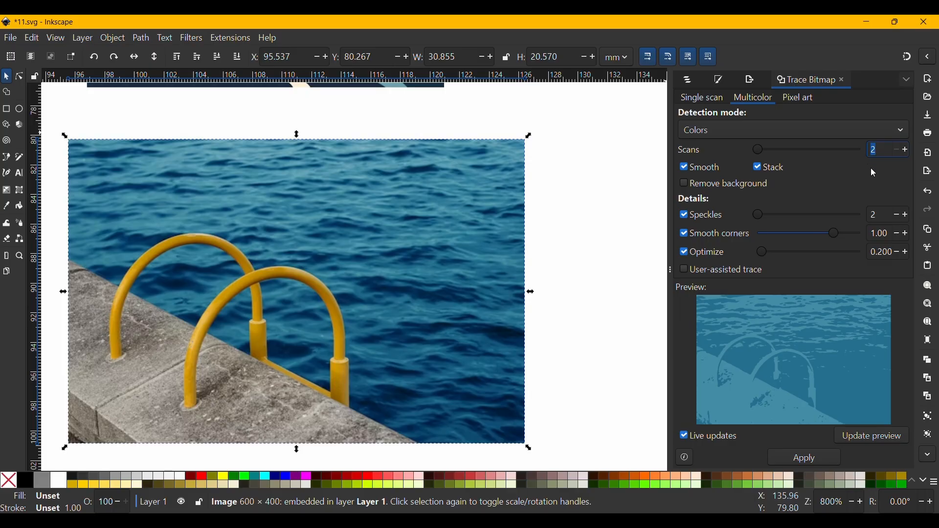
pyautogui.write('1')
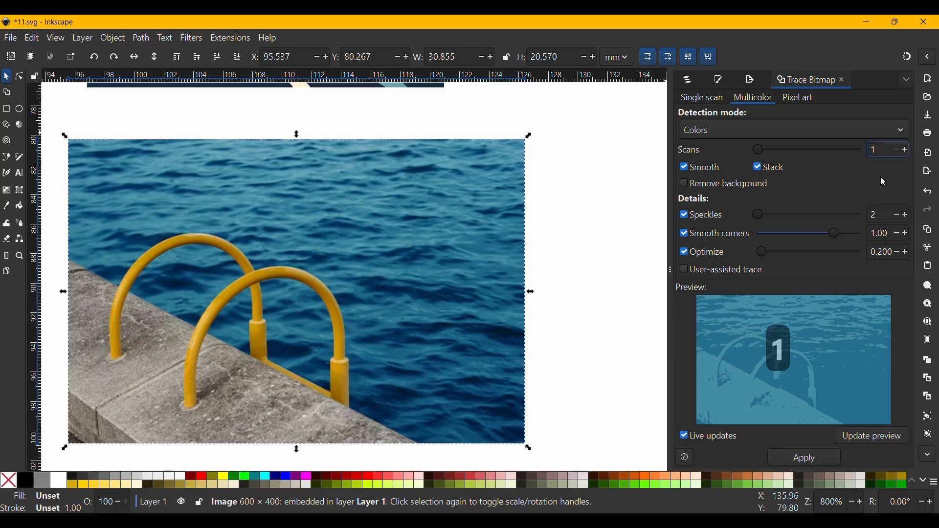
pyautogui.write('7')
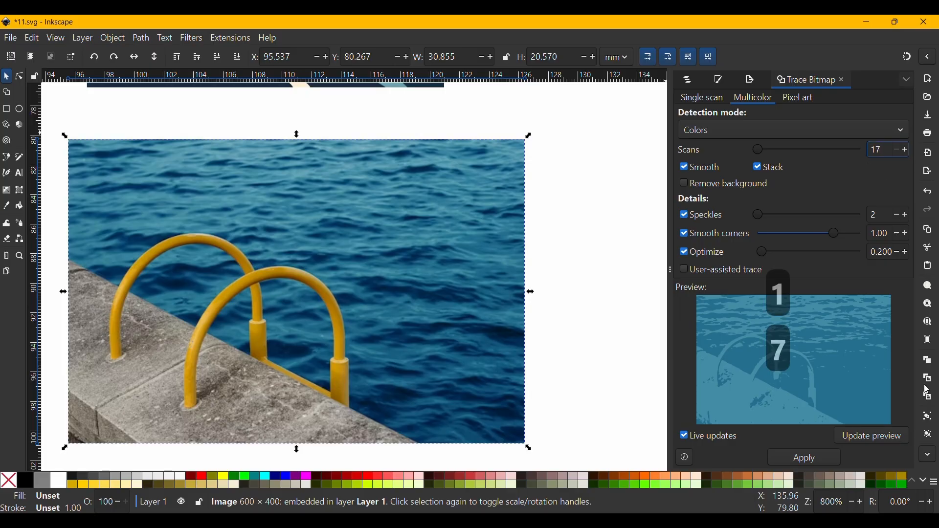
pyautogui.click(876, 440)
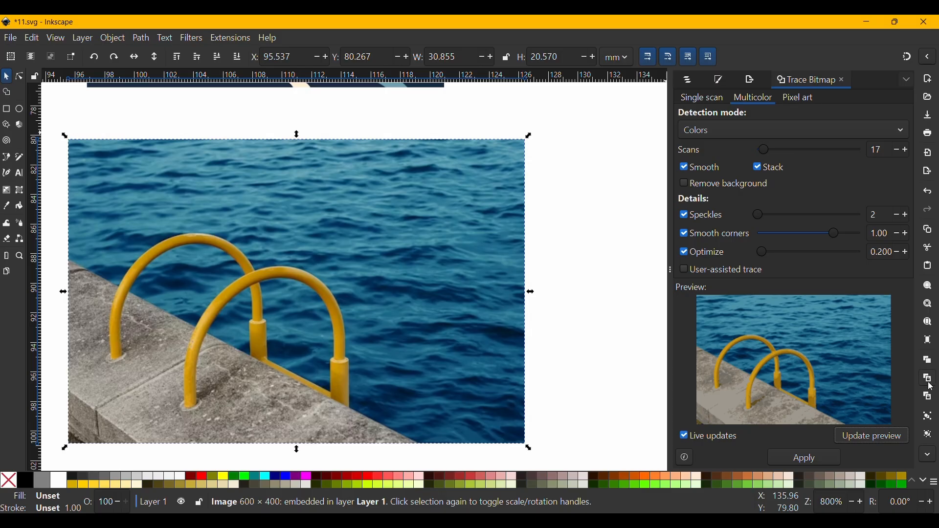
pyautogui.click(833, 455)
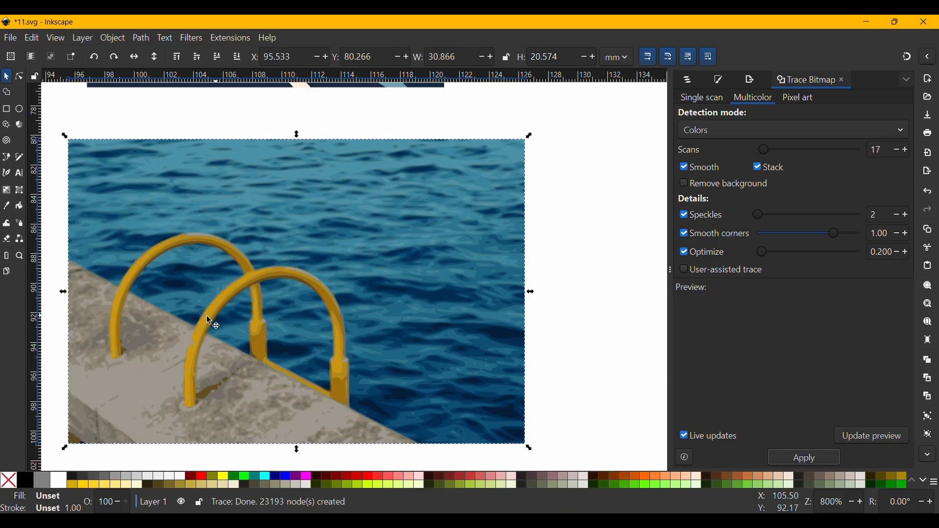
# Move the new sea trace off the photo toward the earlier trace and delete this duplicate.
pyautogui.moveTo(89, 346)
pyautogui.mouseDown()
pyautogui.moveTo(337, 326)
pyautogui.moveTo(450, 328)
pyautogui.moveTo(573, 353)
pyautogui.moveTo(325, 336)
pyautogui.mouseUp()
pyautogui.hscroll(8, 325, 336)
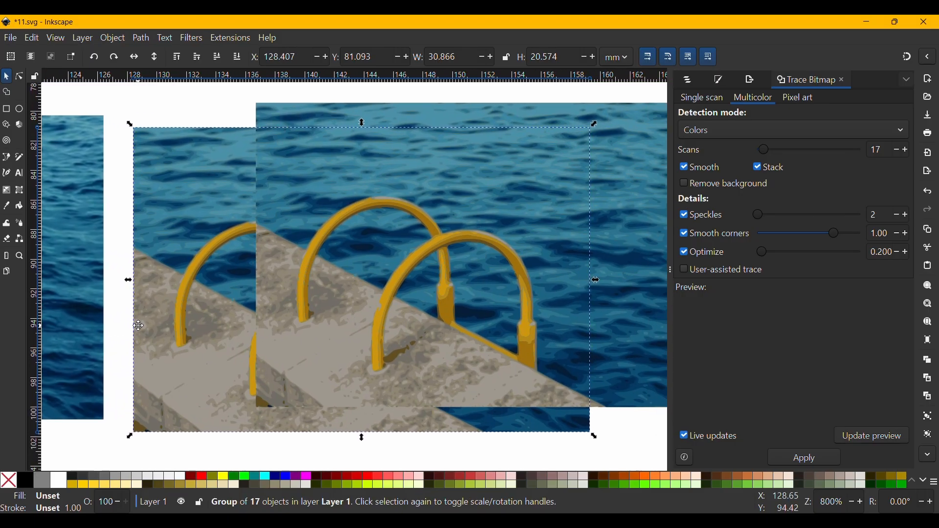
pyautogui.click(231, 100)
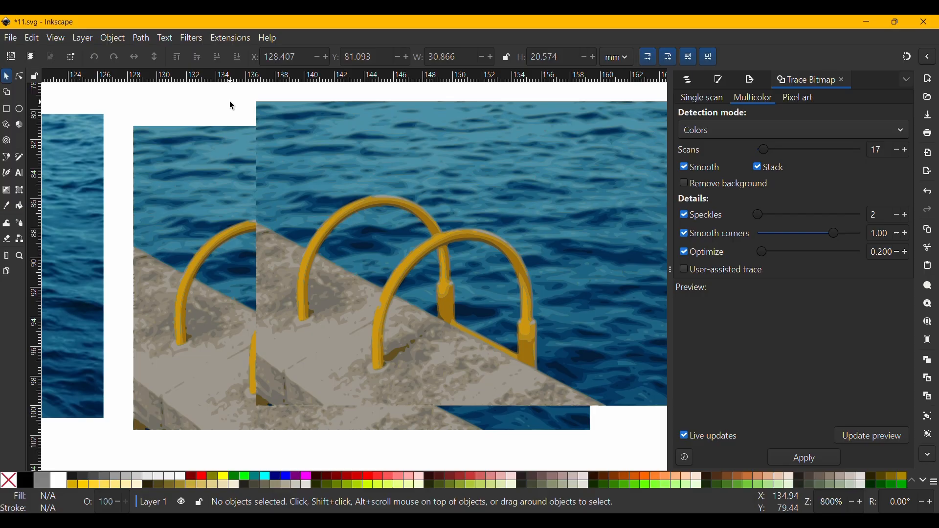
pyautogui.click(295, 180)
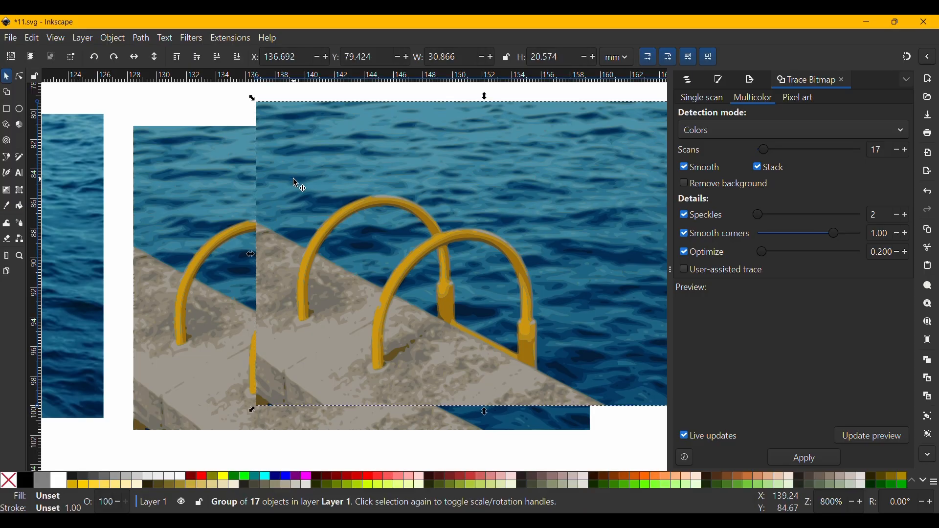
pyautogui.click(216, 195)
pyautogui.press('Delete')
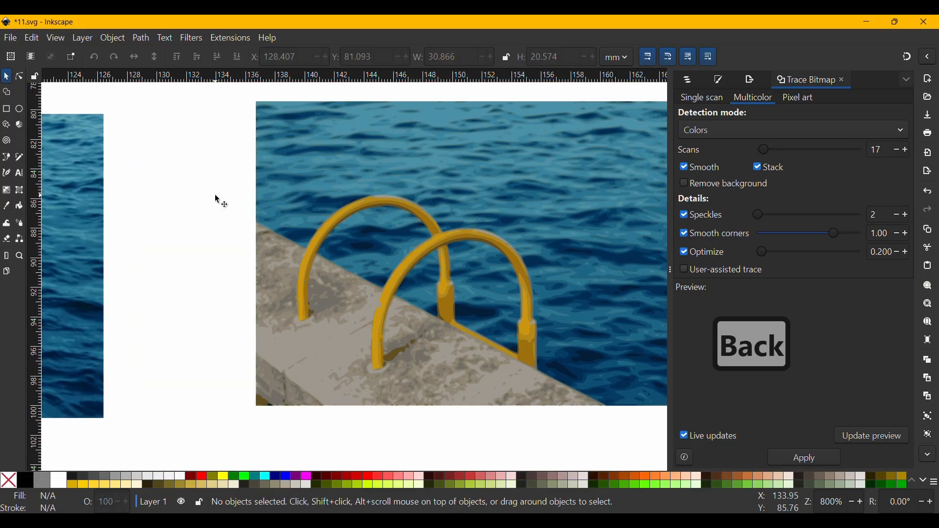
# Select the remaining sea trace and expand its group g38 to list the individual paths.
pyautogui.click(449, 282)
pyautogui.click(691, 81)
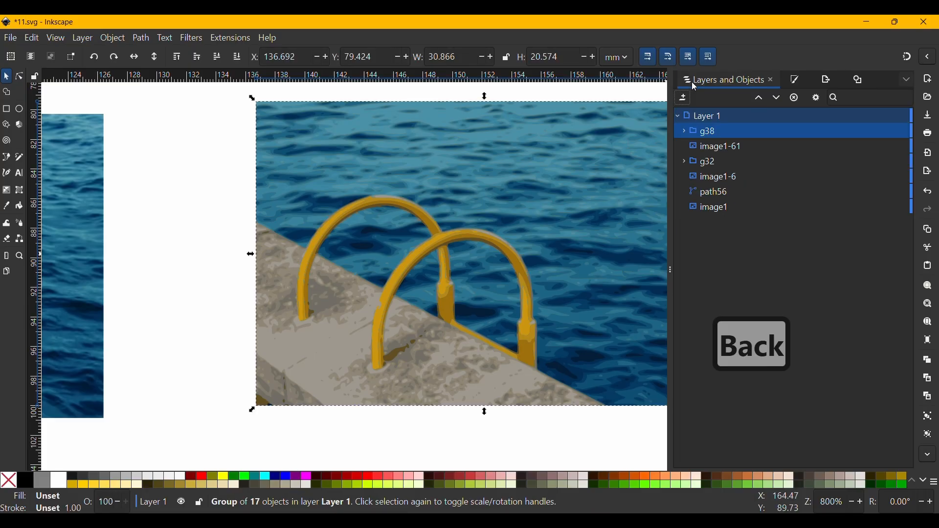
pyautogui.click(684, 132)
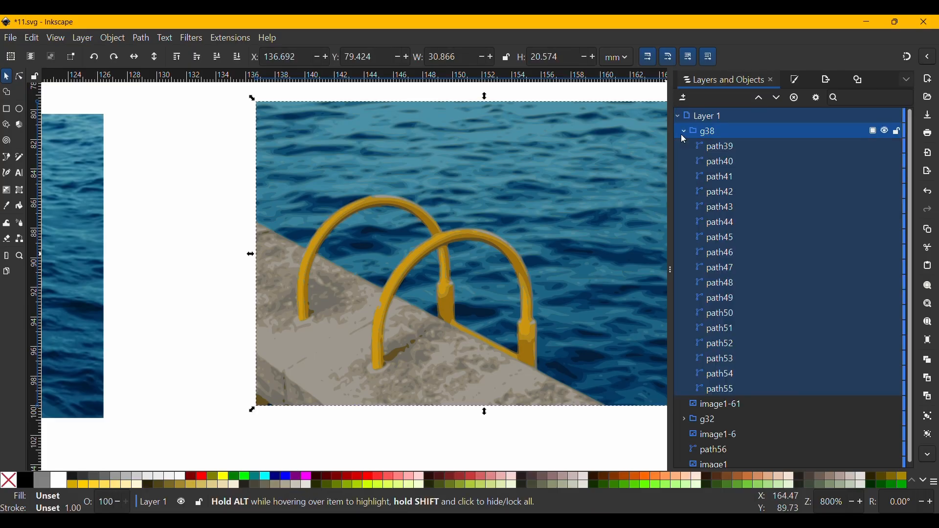
# Hide path39, path40 and path41 in group g38, and toggle the whole group's visibility off and on.
pyautogui.click(708, 168)
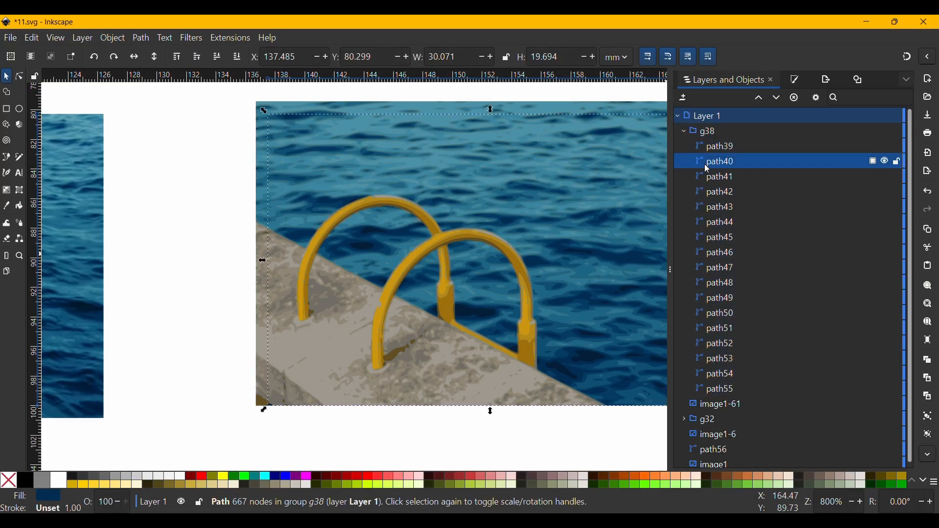
pyautogui.click(885, 161)
pyautogui.click(885, 148)
pyautogui.click(887, 132)
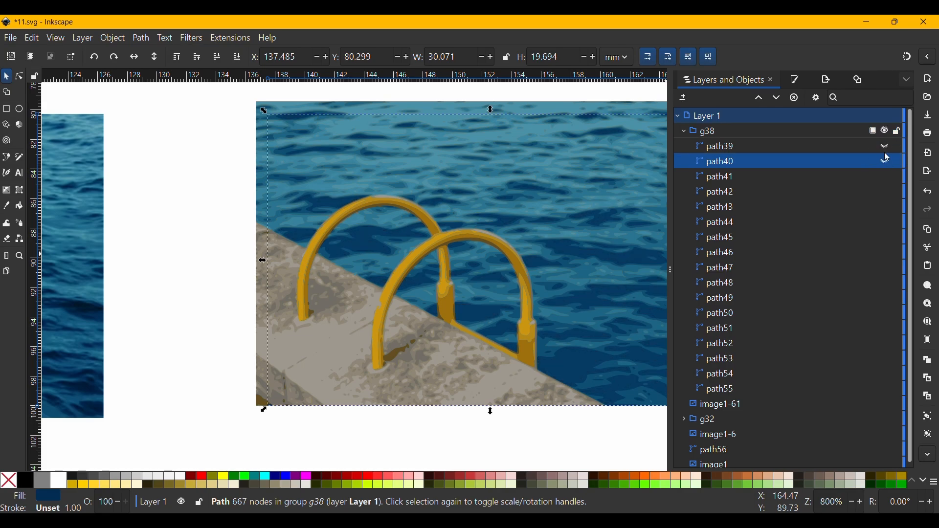
pyautogui.click(886, 131)
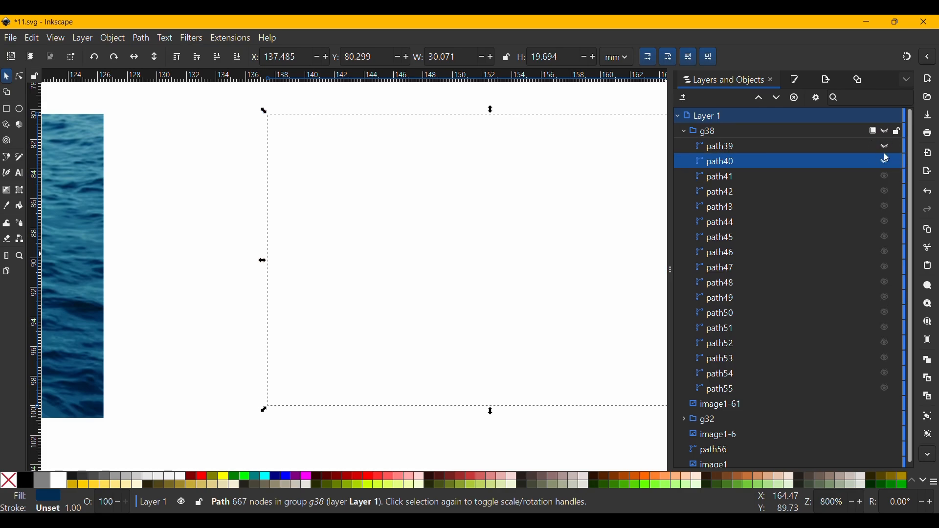
pyautogui.click(885, 177)
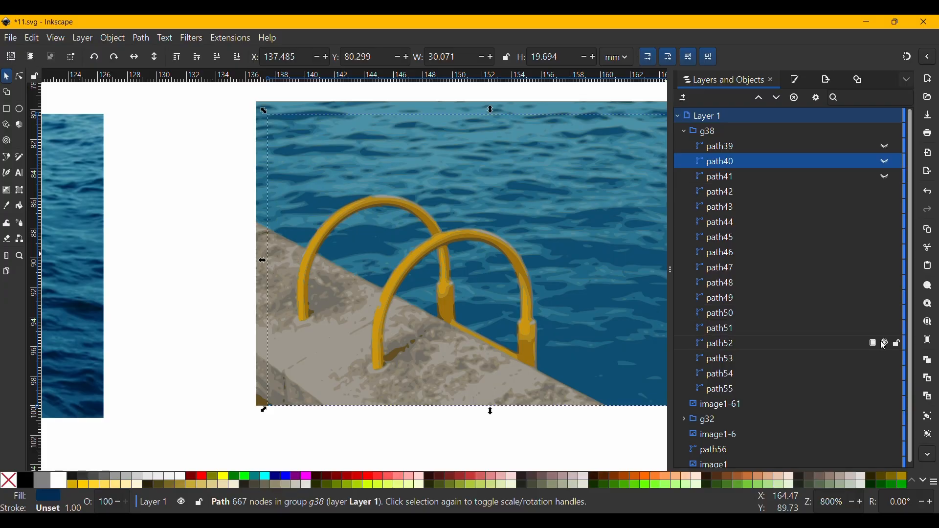
# Hide path55, path54 and path53 in group g38 and clear the selection.
pyautogui.click(887, 388)
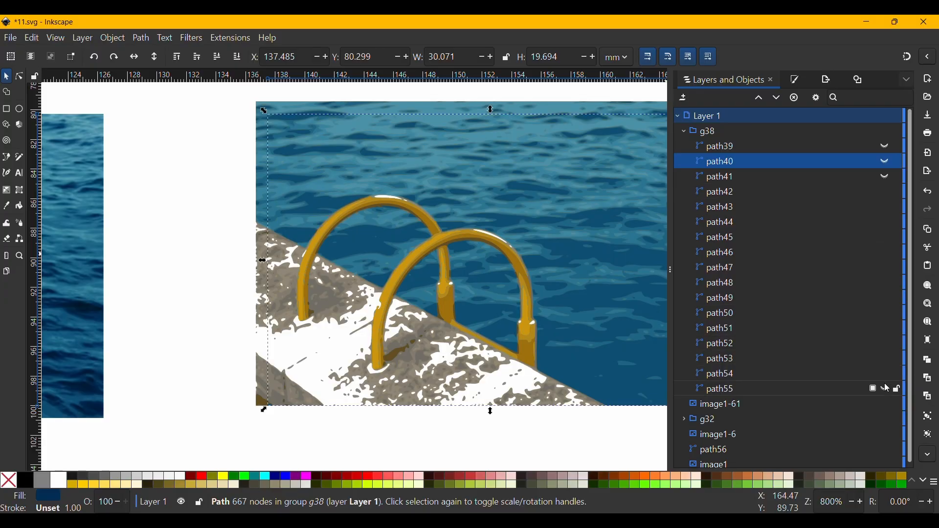
pyautogui.click(886, 373)
pyautogui.click(887, 359)
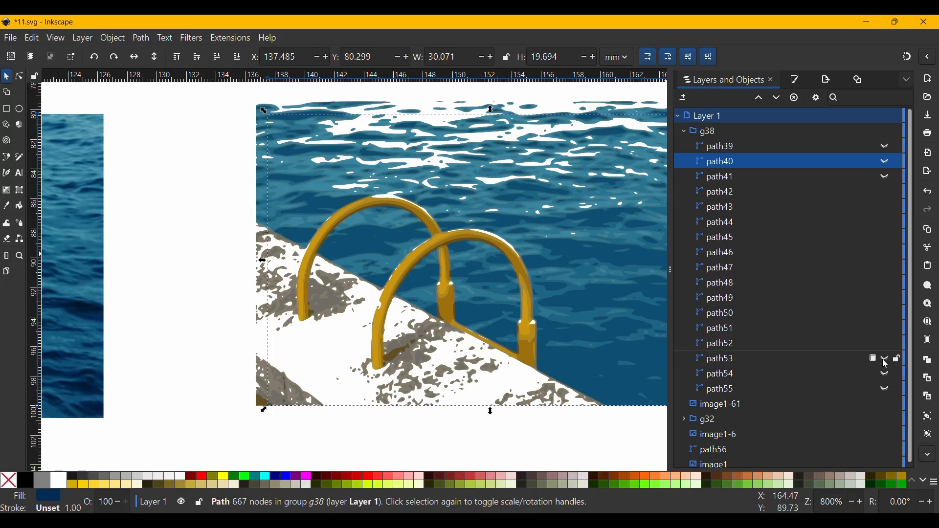
pyautogui.click(225, 268)
# Bring the whole sea trace into view and return to the Trace Bitmap settings.
pyautogui.hscroll(3, 386, 280)
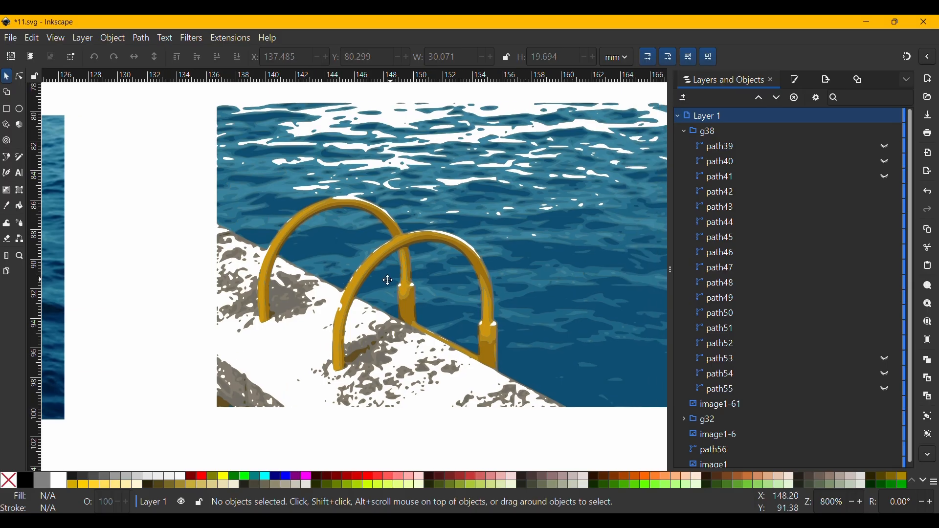
pyautogui.scroll(-4, 458, 383)
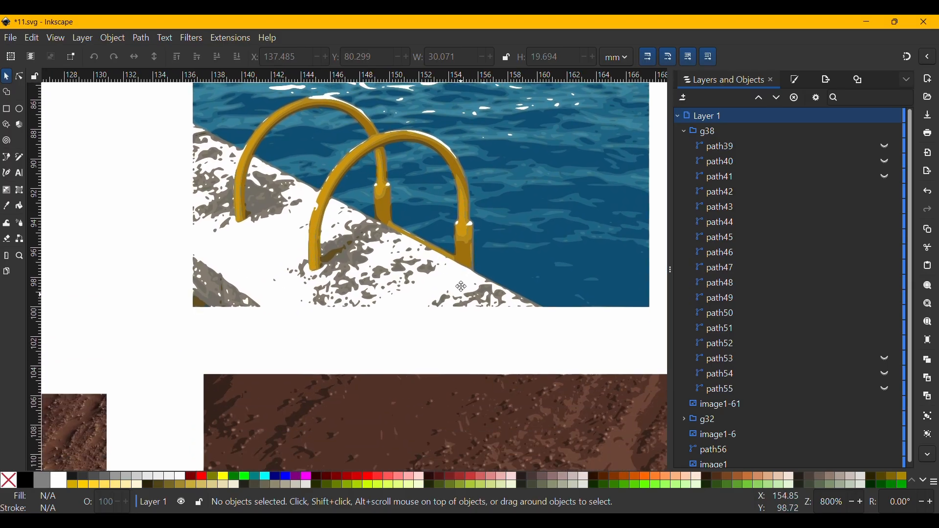
pyautogui.moveTo(461, 287); pyautogui.dragTo(447, 407)
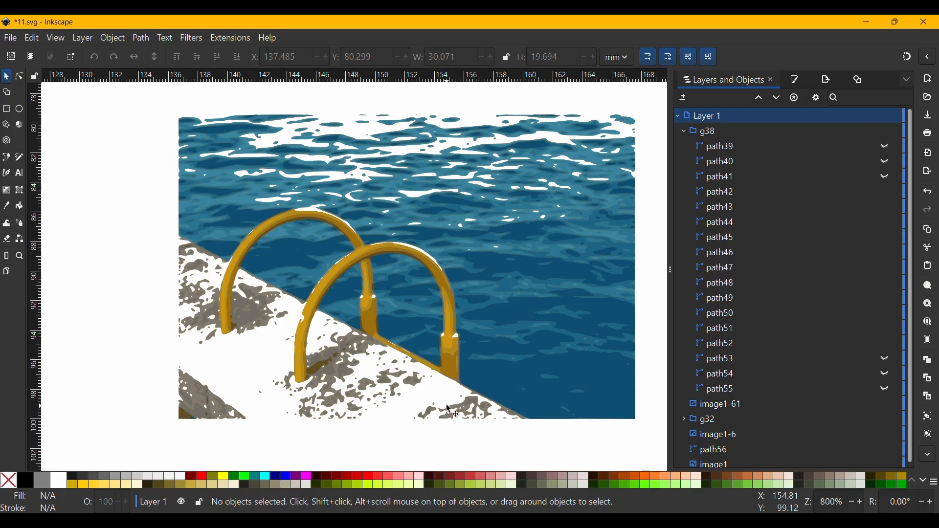
pyautogui.click(854, 82)
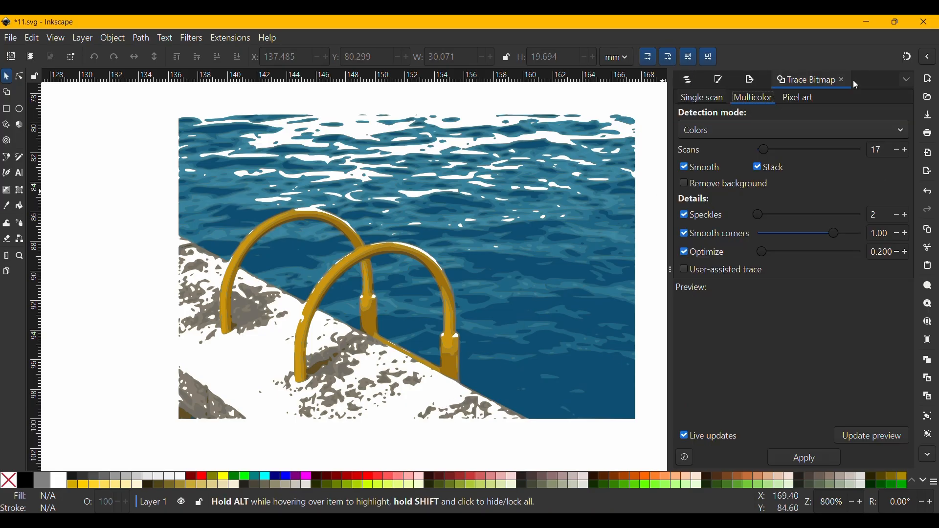